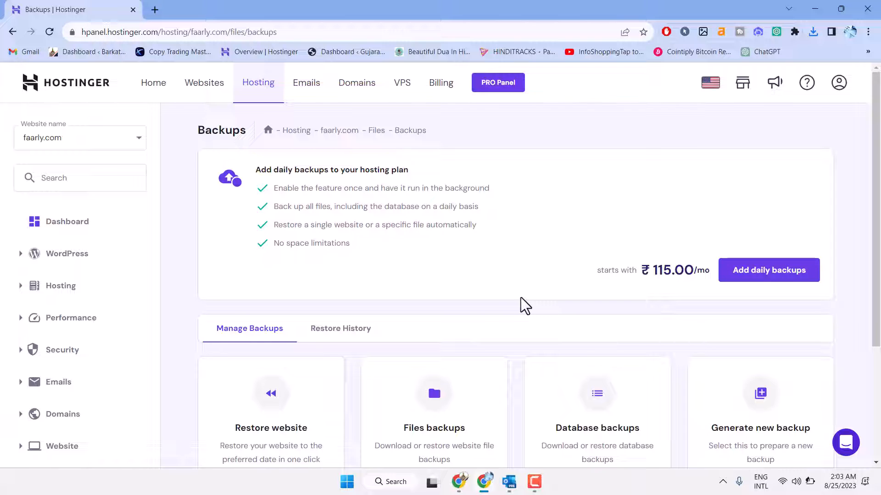
Return to the hPanel Home page via the Hostinger logo.
click(74, 84)
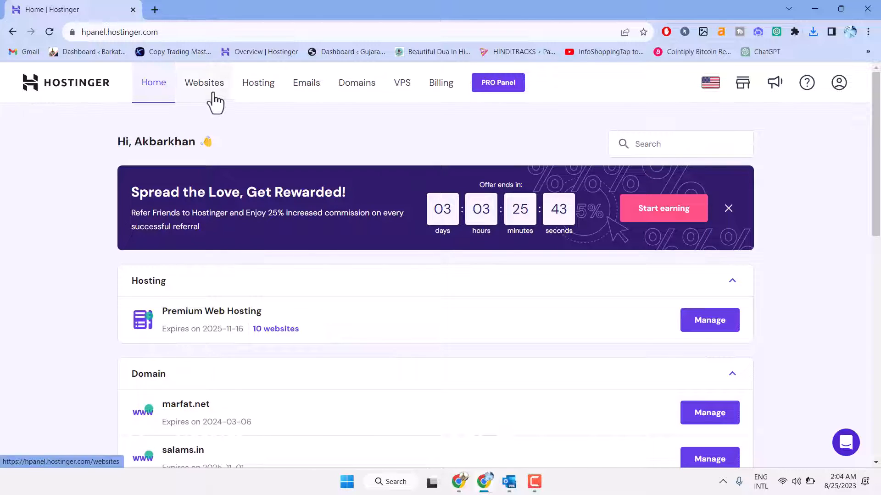
Go to Websites and manage the faarly.com site to reach its hosting dashboard.
click(204, 83)
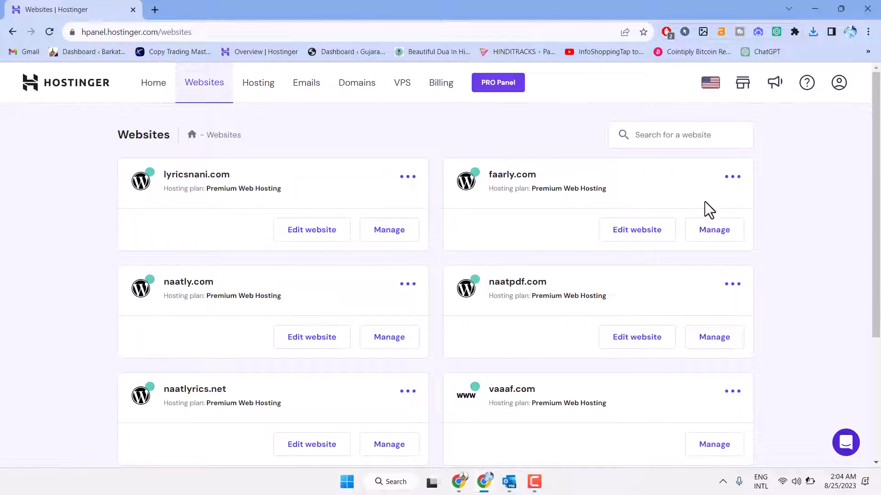
click(714, 230)
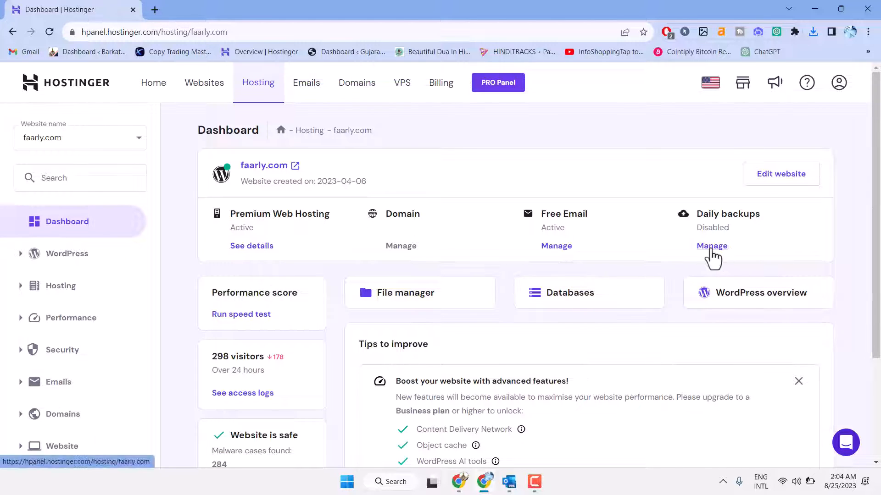
Manage Daily backups for faarly.com, reaching the Backups page with the ₹115.00/mo offer.
click(711, 246)
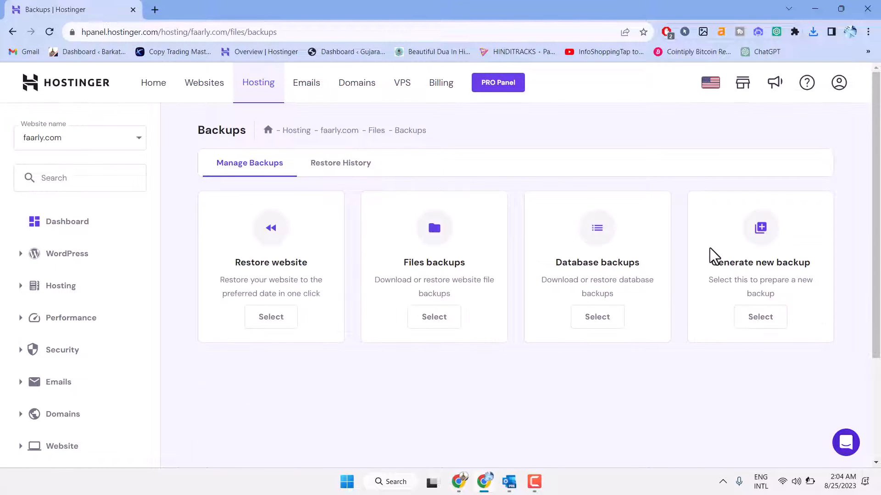
click(713, 258)
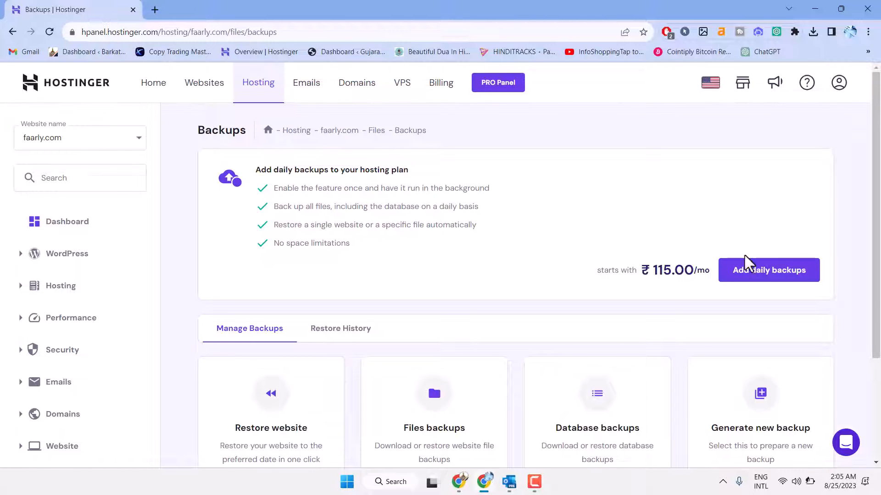
Load hostinger.in in a new tab to reach the web hosting plan comparison.
click(156, 9)
text(hostinger.in)
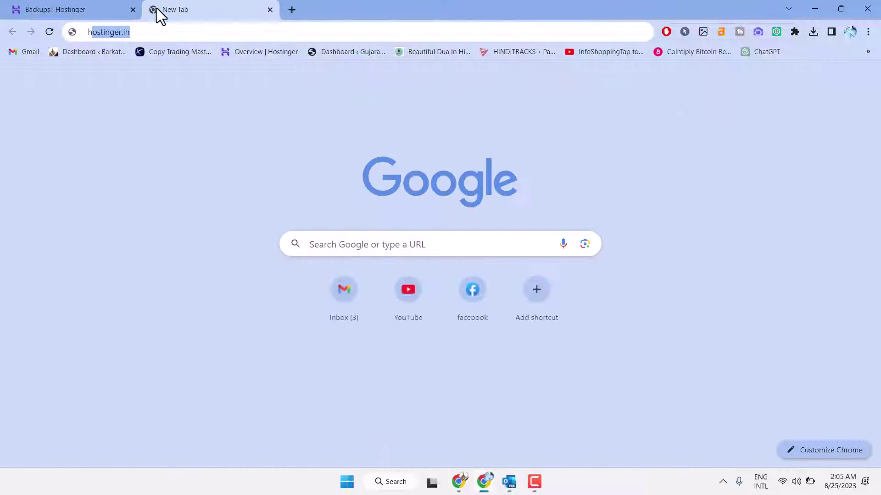
key(Return)
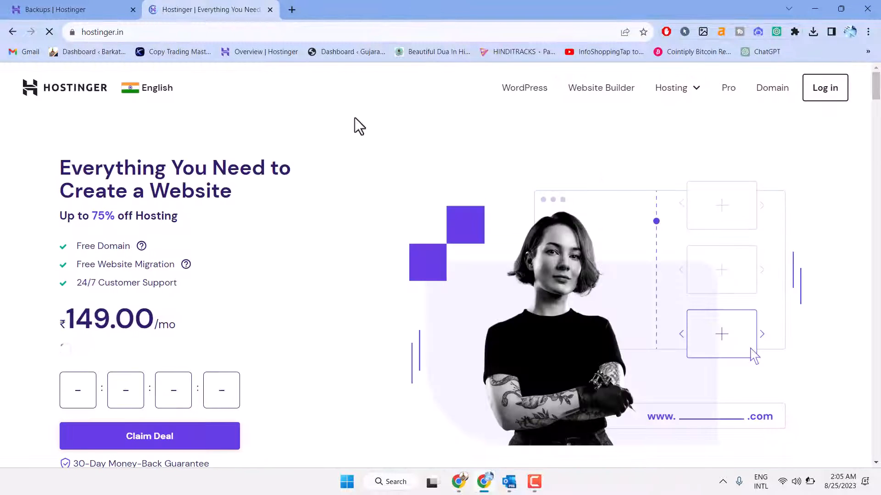
scroll(447, 196, down, 6)
scroll(447, 196, down, 3)
scroll(447, 196, down, 2)
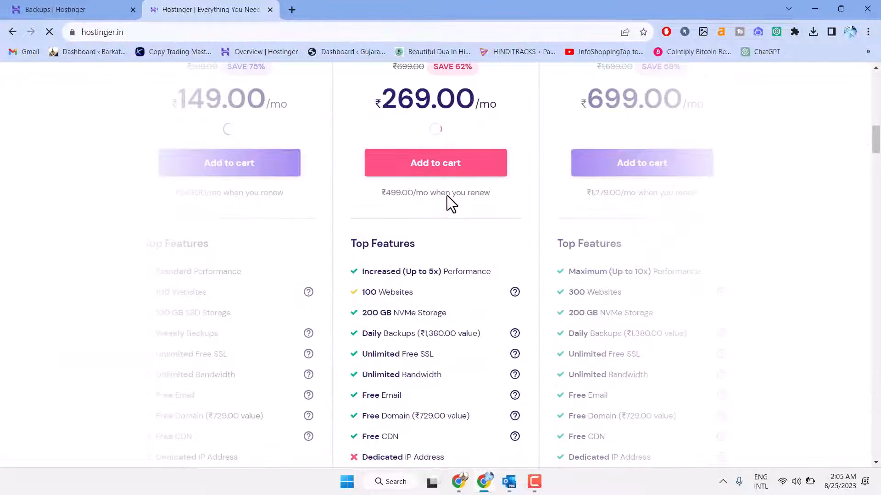
scroll(447, 195, down, 3)
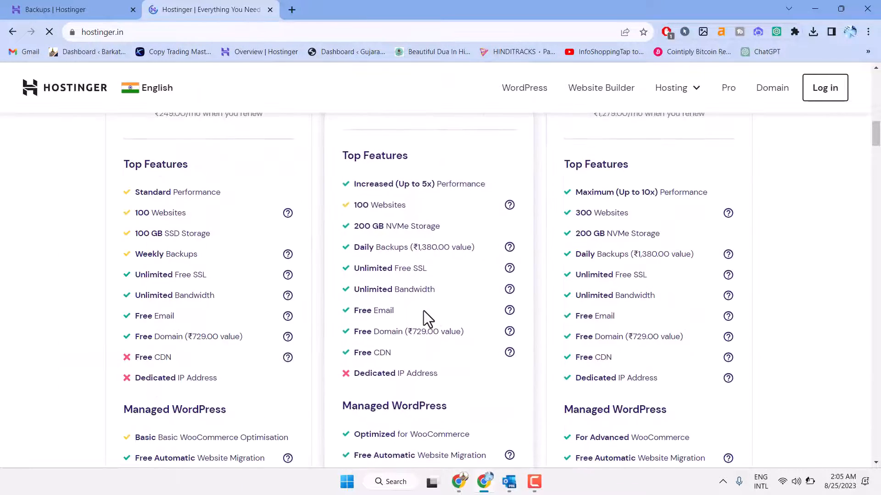
scroll(423, 310, up, 3)
scroll(439, 202, up, 3)
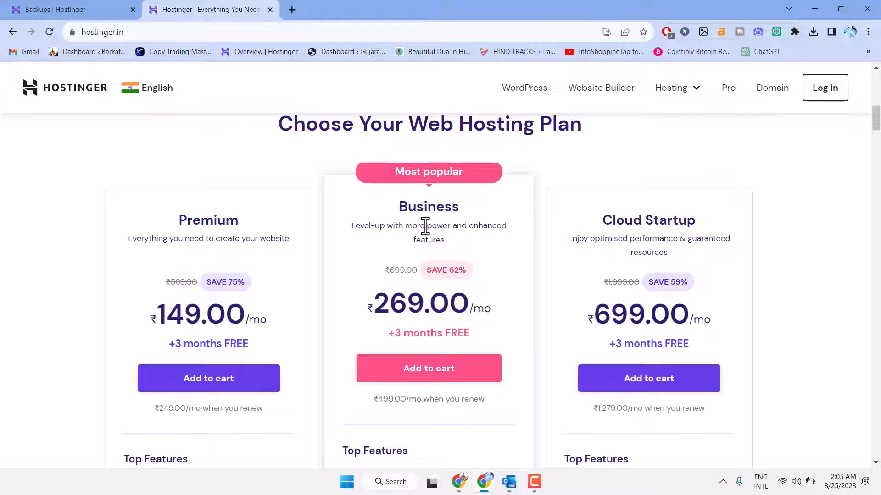
scroll(425, 227, down, 3)
scroll(427, 234, down, 2)
scroll(386, 276, down, 1)
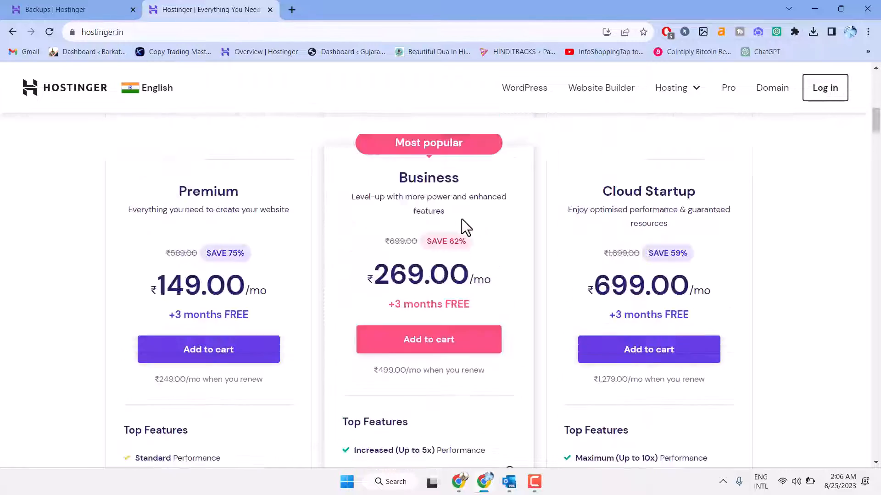
scroll(489, 299, up, 3)
scroll(488, 300, up, 2)
scroll(489, 299, down, 1)
scroll(489, 299, down, 6)
scroll(489, 299, down, 1)
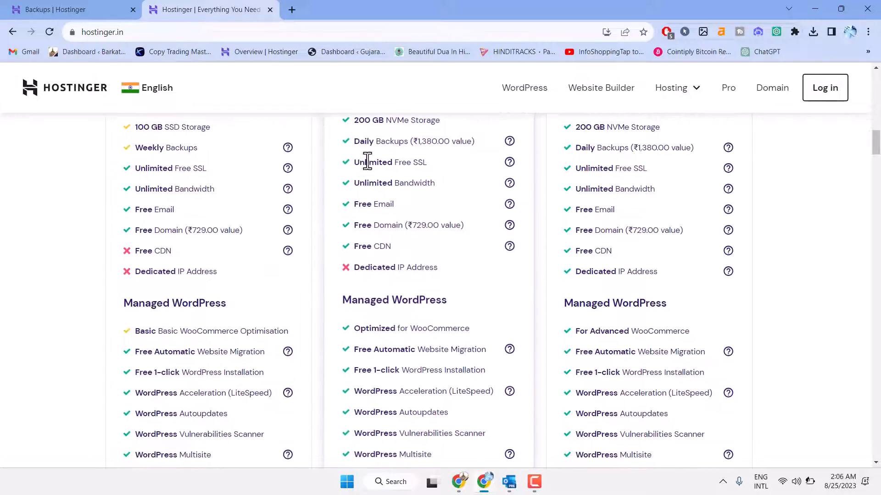
scroll(386, 149, up, 3)
scroll(428, 262, up, 1)
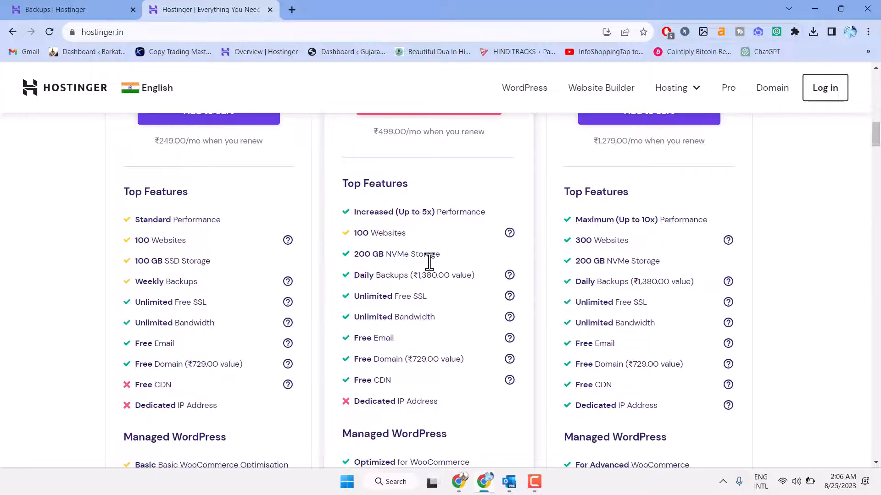
scroll(431, 263, up, 2)
scroll(644, 256, up, 3)
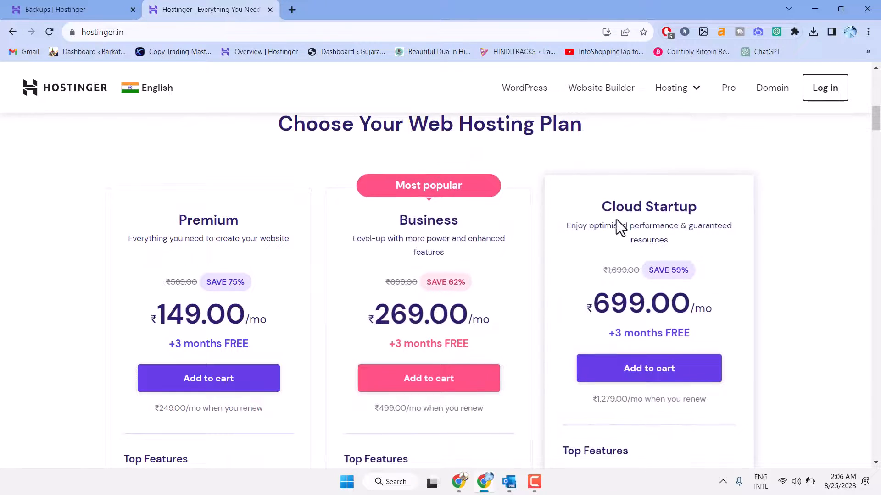
scroll(616, 220, down, 3)
scroll(616, 220, down, 2)
scroll(616, 220, up, 1)
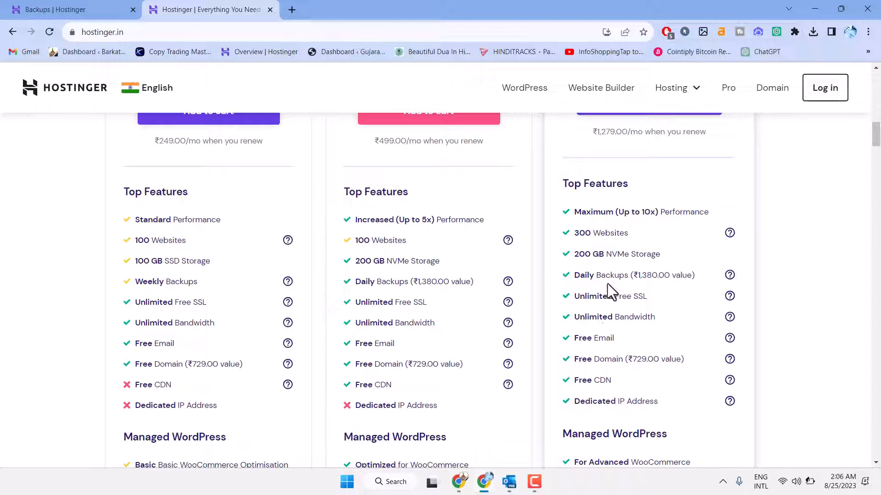
scroll(210, 299, up, 1)
scroll(210, 298, up, 2)
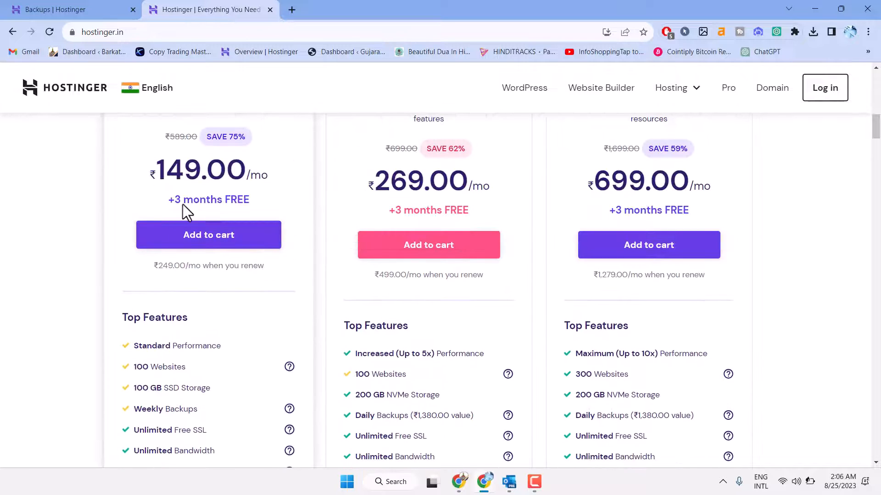
scroll(206, 210, up, 3)
scroll(206, 210, down, 3)
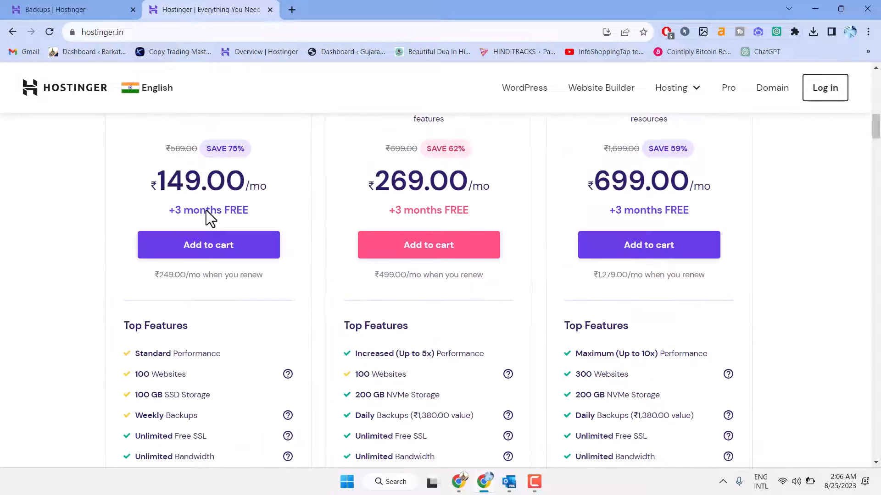
scroll(206, 209, down, 2)
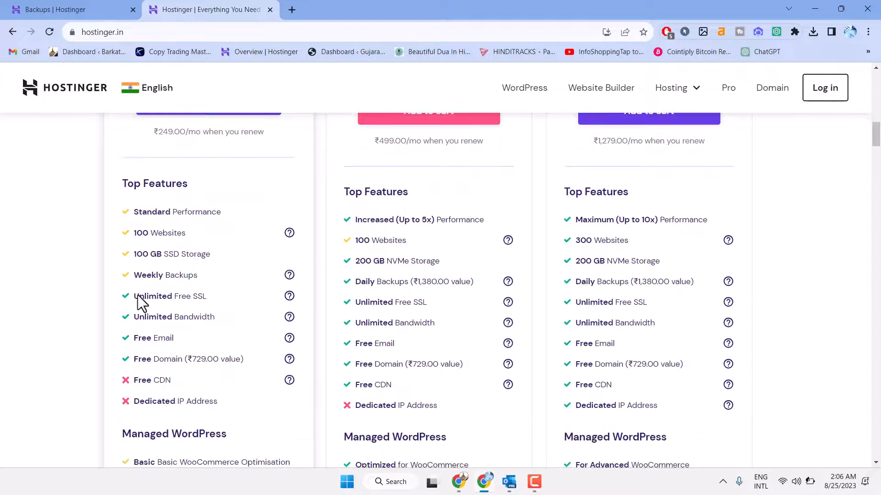
scroll(160, 295, down, 5)
scroll(159, 295, down, 1)
scroll(160, 295, up, 5)
scroll(160, 294, up, 1)
click(64, 8)
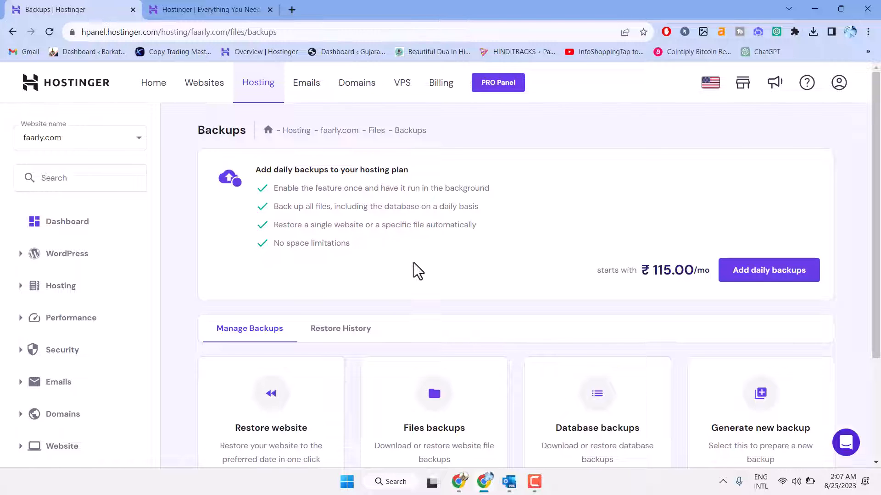
scroll(413, 262, down, 2)
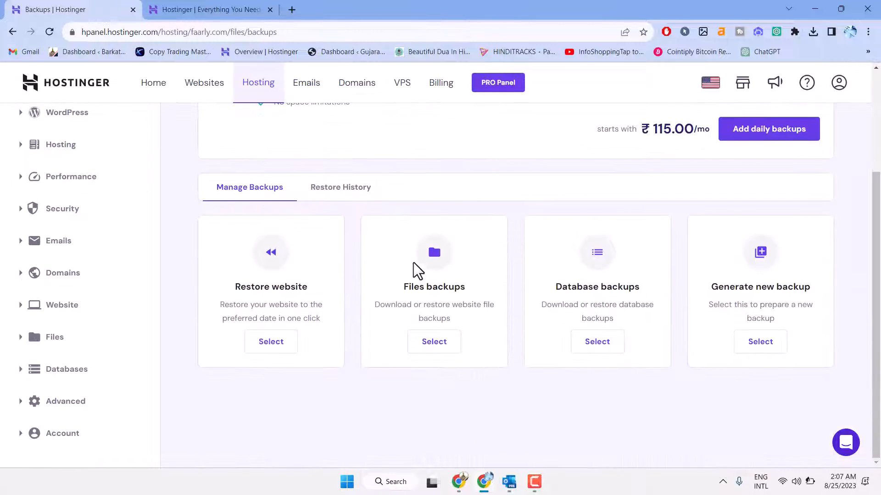